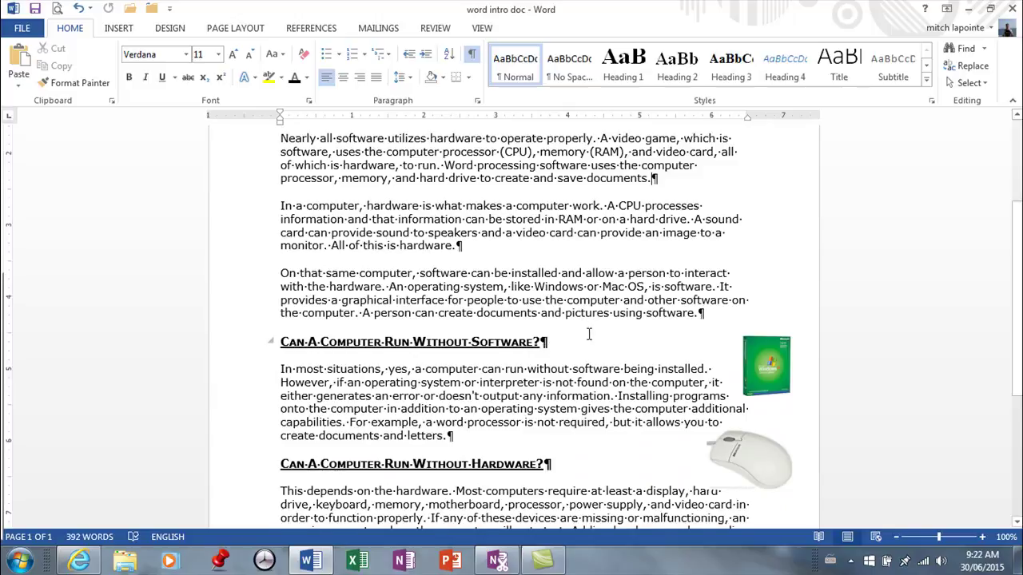
# Move the mouse picture and the software box picture into the empty space below the last paragraph.
pyautogui.scroll(-3, 503, 309)
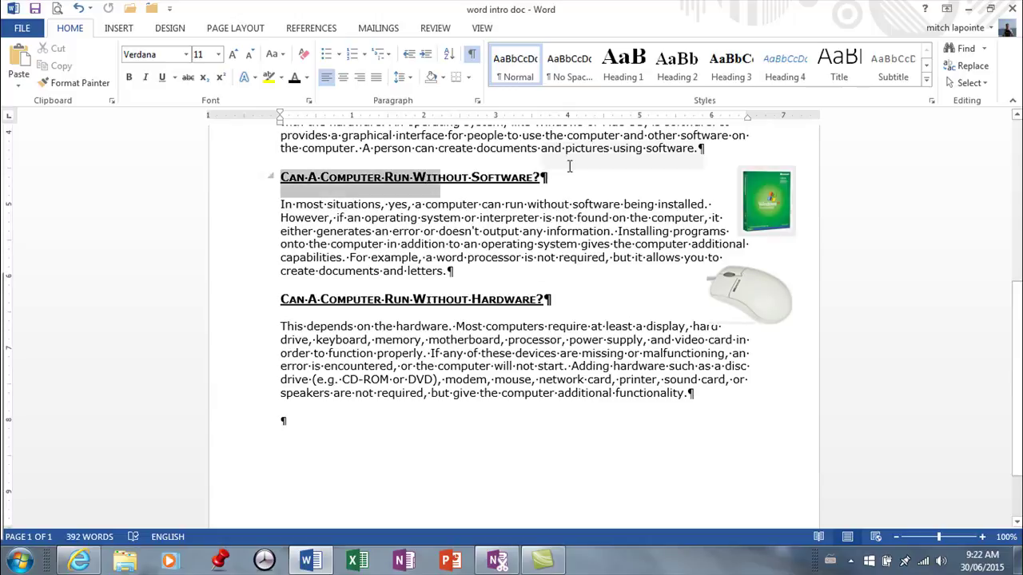
pyautogui.moveTo(569, 165); pyautogui.dragTo(736, 254)
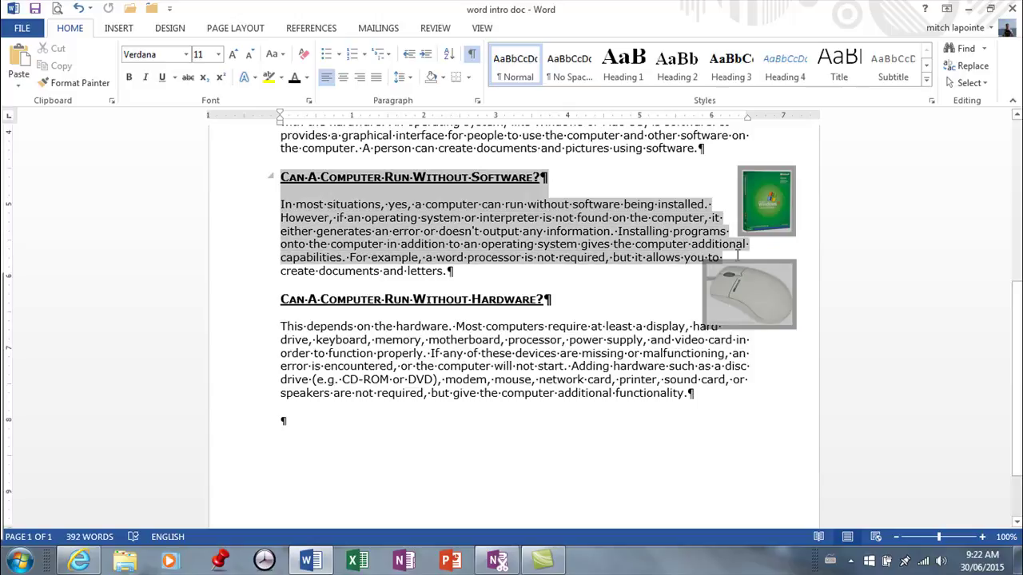
pyautogui.click(807, 472)
pyautogui.click(768, 342)
pyautogui.moveTo(769, 341); pyautogui.dragTo(781, 534)
pyautogui.moveTo(762, 193); pyautogui.dragTo(643, 495)
# Cut the "Can A Computer Run Without Software?" heading together with the paragraph under it.
pyautogui.click(439, 209)
pyautogui.moveTo(438, 210); pyautogui.dragTo(494, 275)
pyautogui.hotkey('ctrl', 'c')
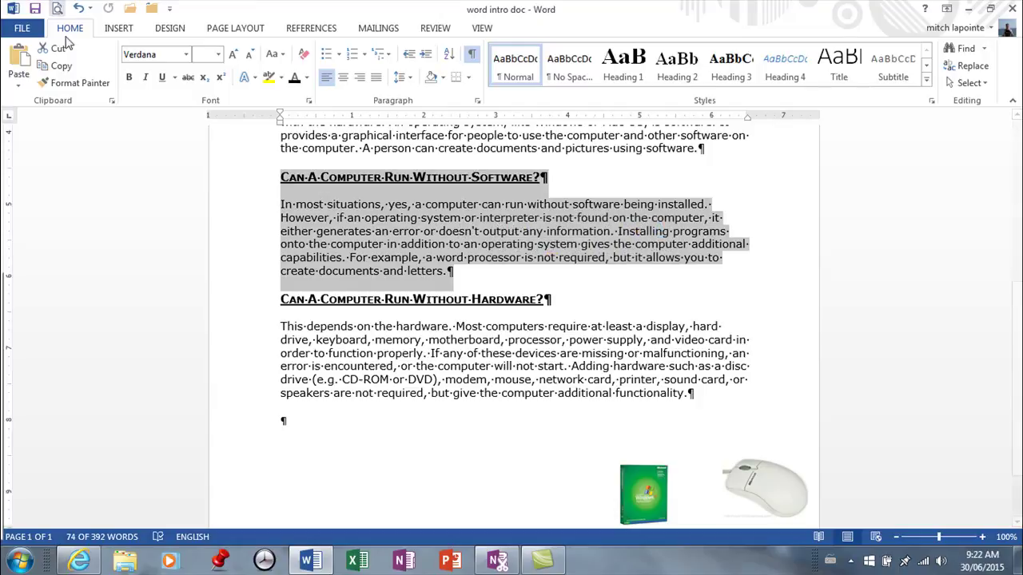
pyautogui.click(53, 47)
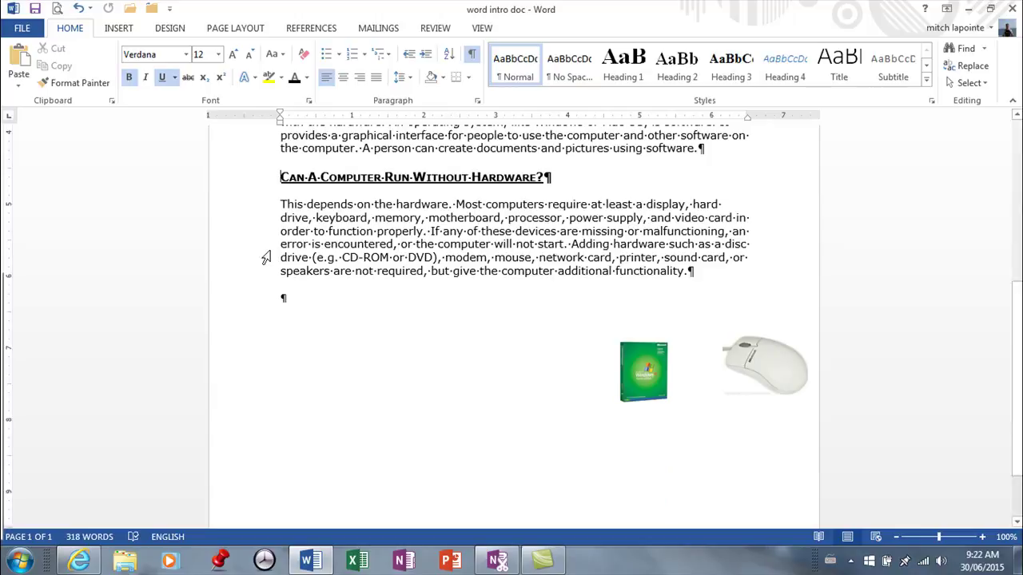
# Paste the cut section into the empty last paragraph of the document using Keep Source Formatting.
pyautogui.click(298, 300)
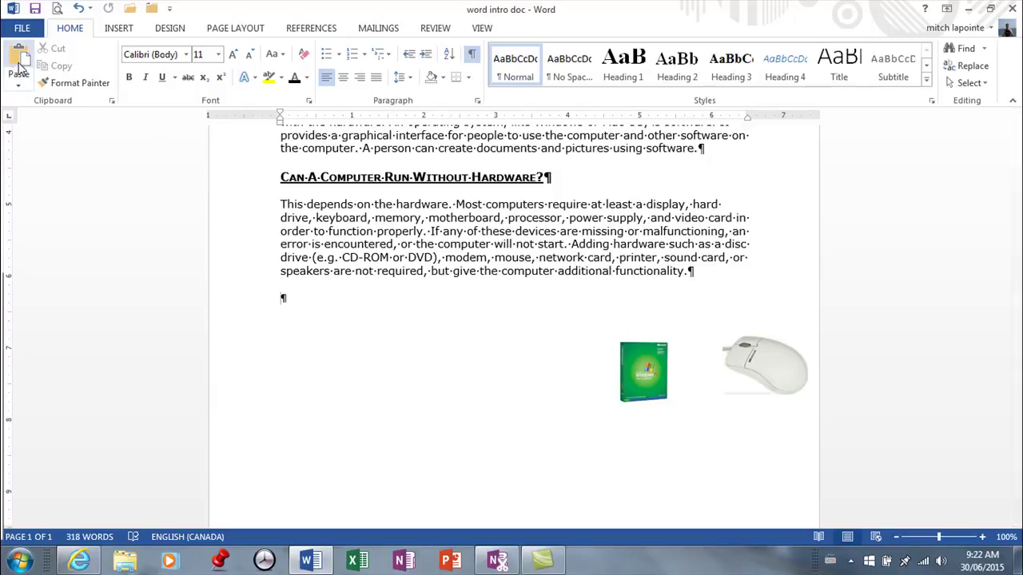
pyautogui.click(20, 89)
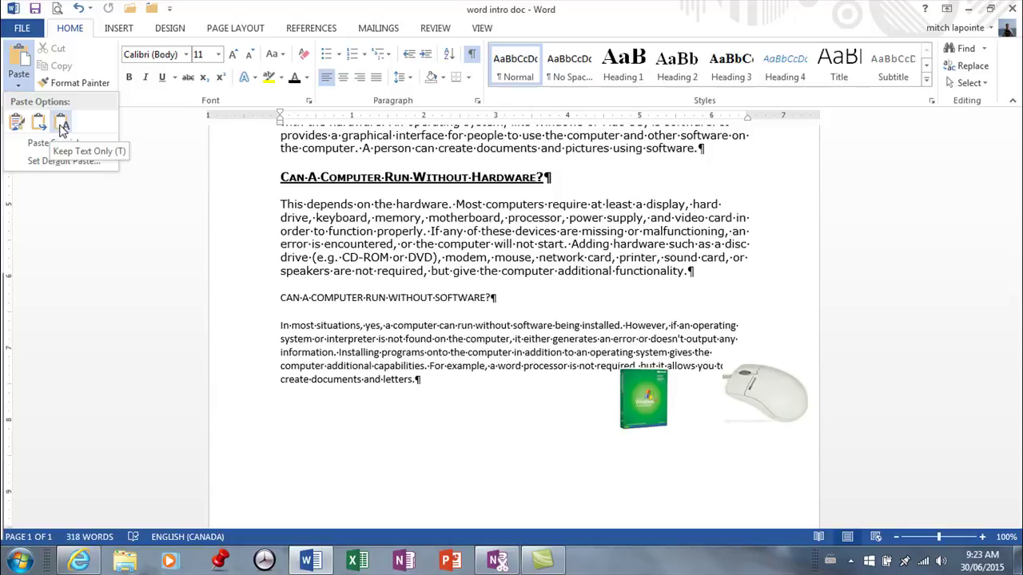
pyautogui.click(16, 124)
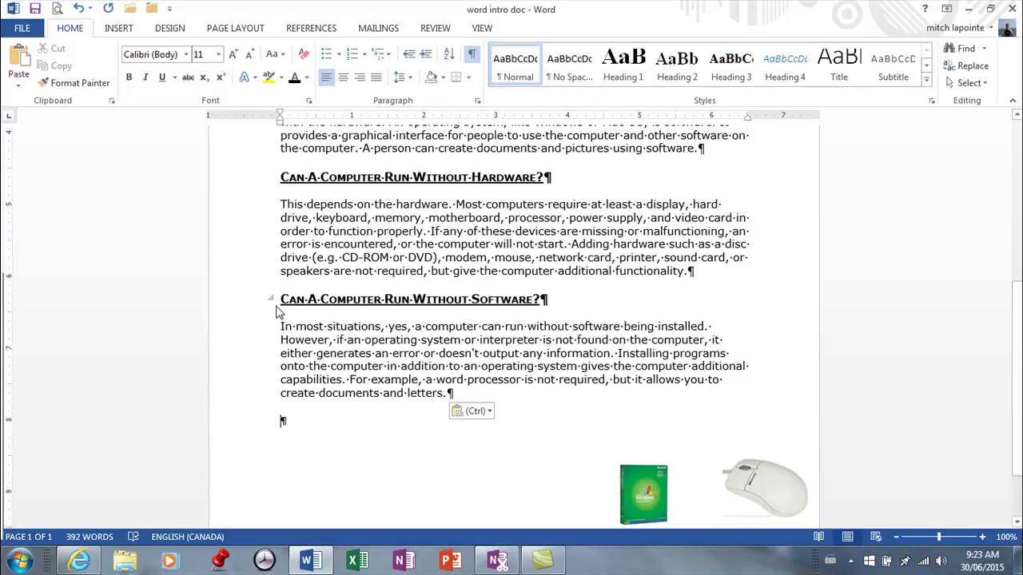
# Undo both the paste and the cut of the "Can A Computer Run Without Software?" section.
pyautogui.click(79, 8)
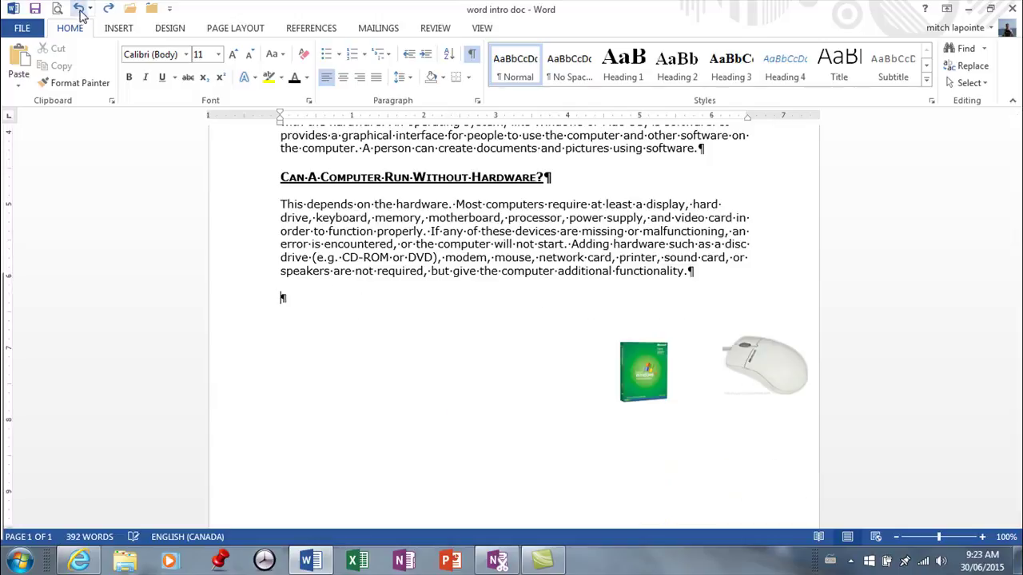
pyautogui.hotkey('ctrl', 'y')
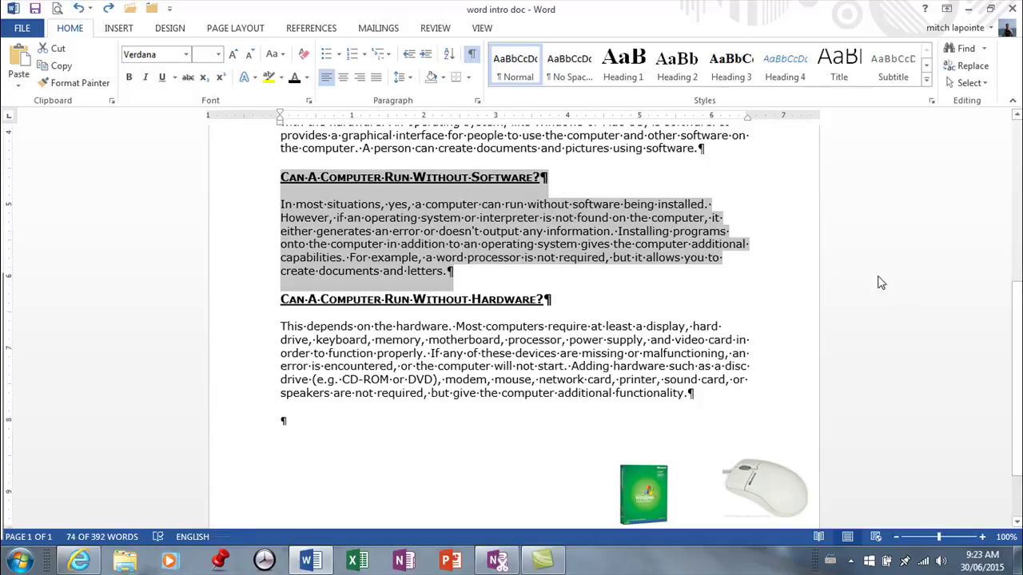
# Move the "Can A Computer Run Without Software?" heading and paragraph directly to the document's end without cutting, and choose Keep Source Formatting.
pyautogui.click(799, 288)
pyautogui.moveTo(397, 194); pyautogui.dragTo(505, 270)
pyautogui.moveTo(293, 179); pyautogui.dragTo(288, 423)
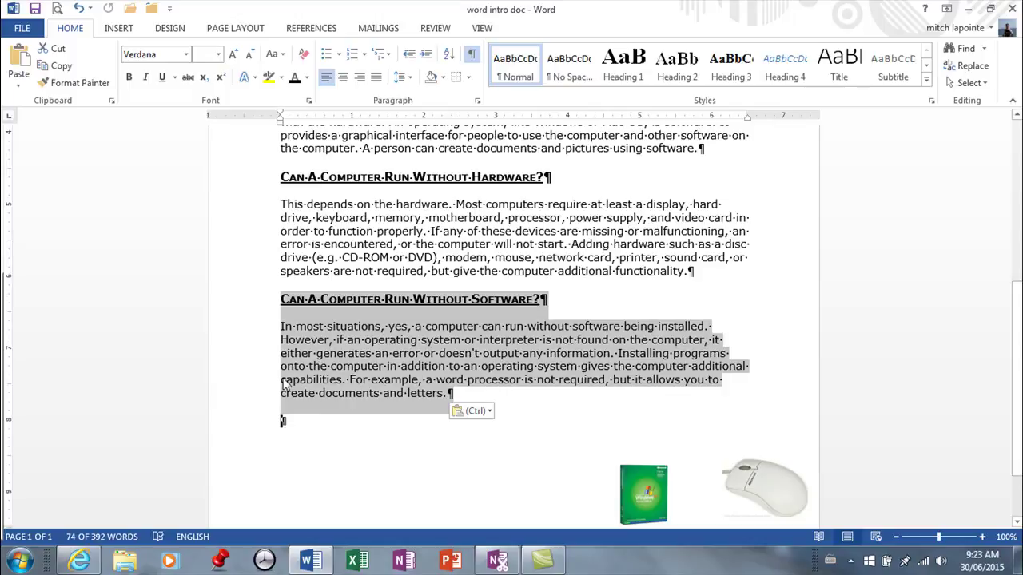
pyautogui.click(491, 412)
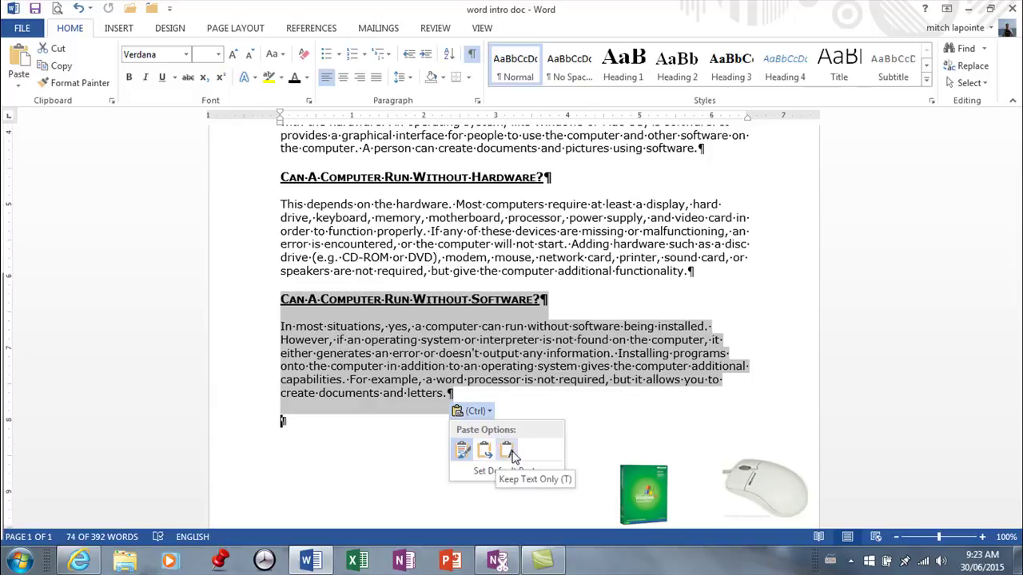
pyautogui.click(464, 451)
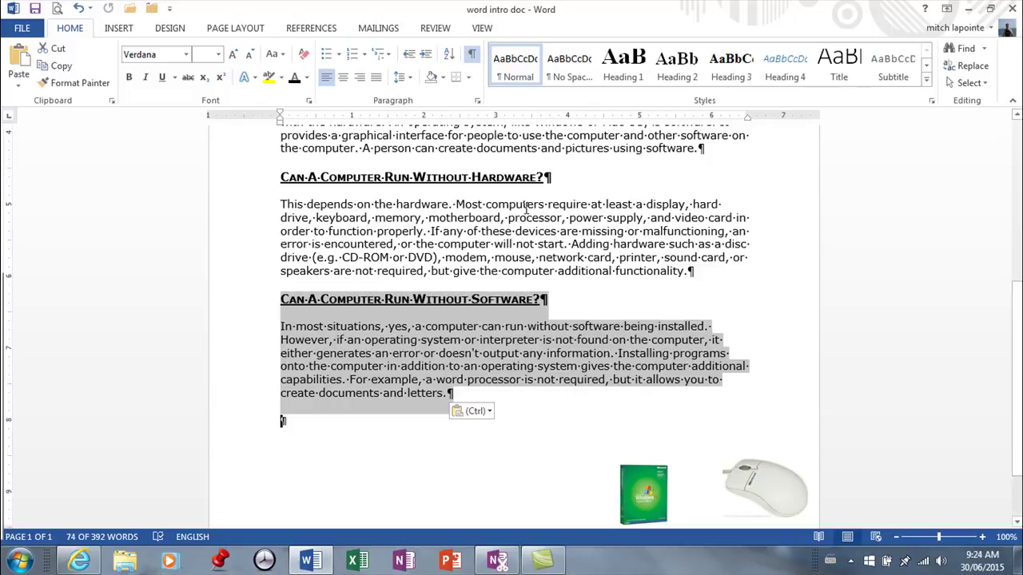
# Copy the heading "What Are The Differences Between Hardware And Software?" and paste it into the empty paragraph at the document's end.
pyautogui.scroll(8, 527, 212)
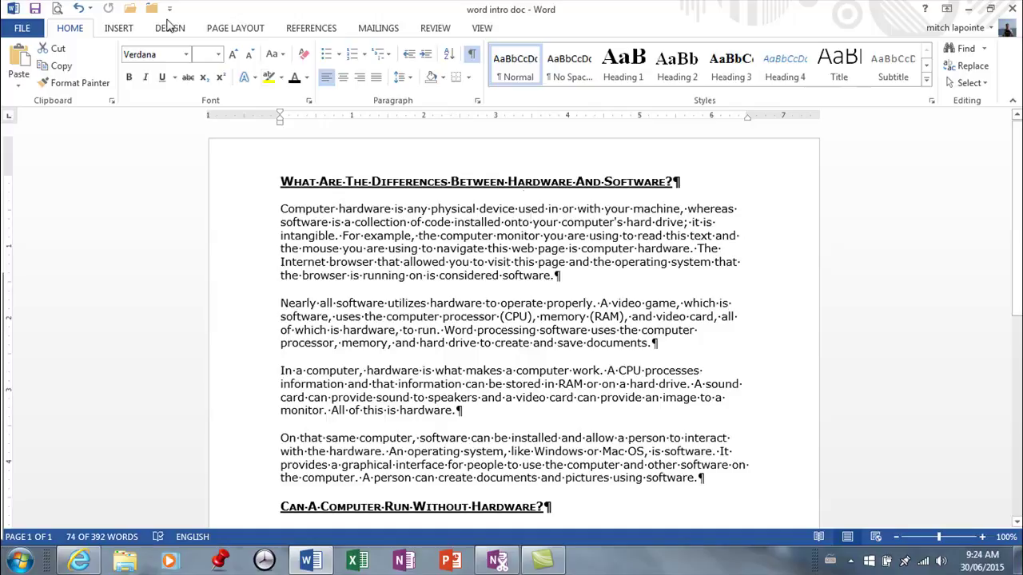
pyautogui.scroll(-1, 390, 195)
pyautogui.scroll(-1, 390, 194)
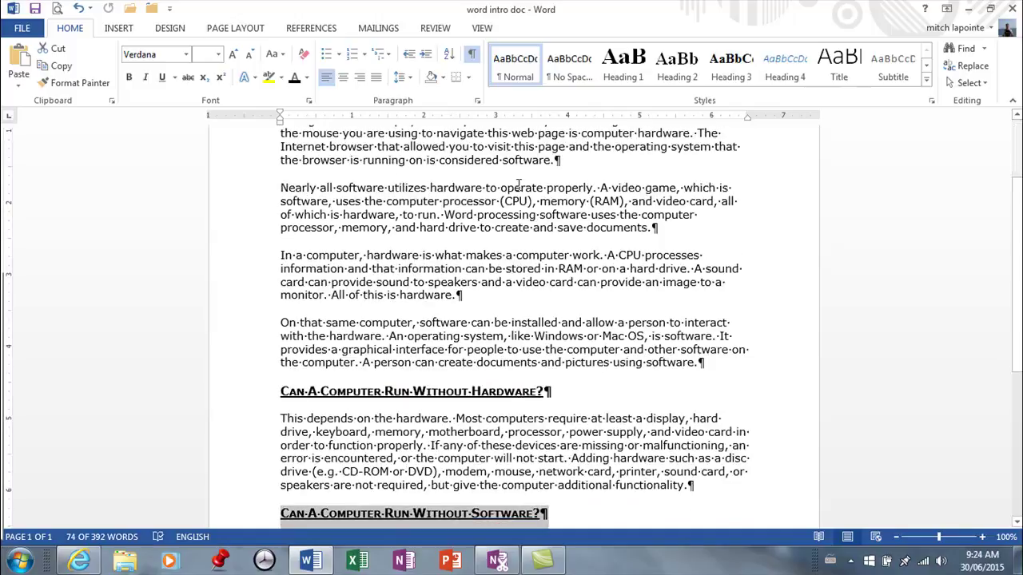
pyautogui.scroll(3, 390, 195)
pyautogui.click(232, 184)
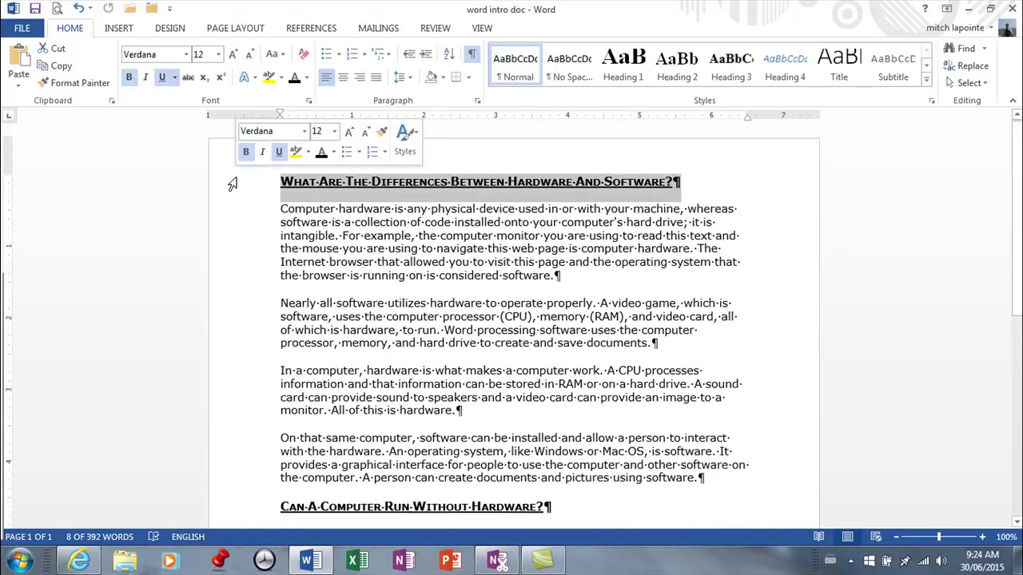
pyautogui.click(52, 70)
pyautogui.hotkey('ctrl', 'End')
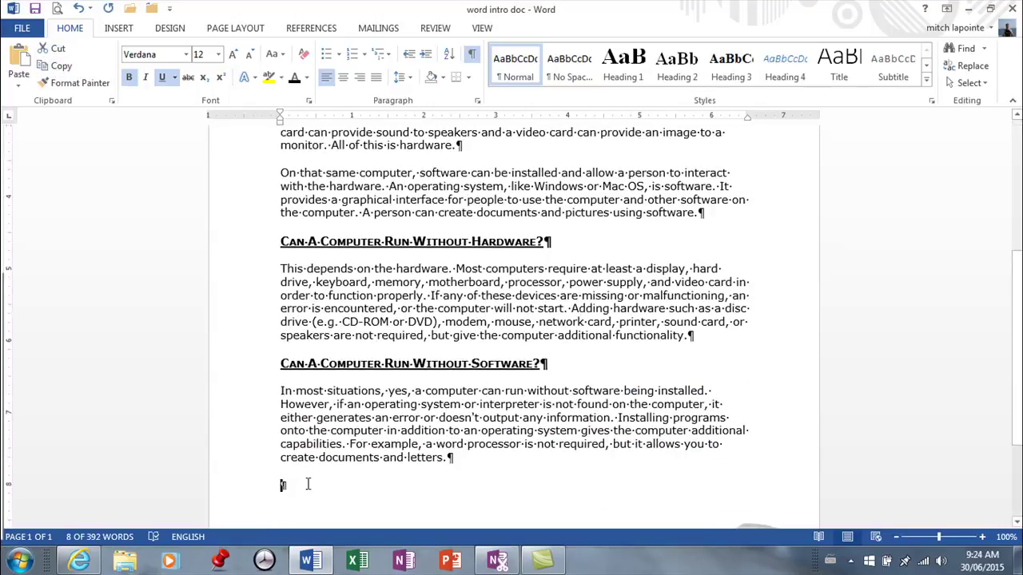
pyautogui.click(293, 484)
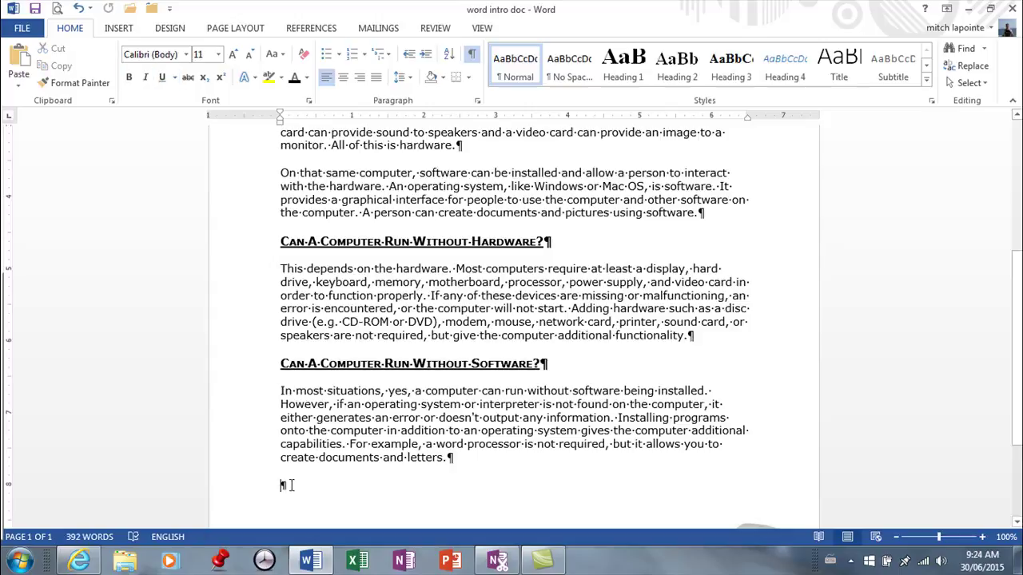
pyautogui.click(19, 57)
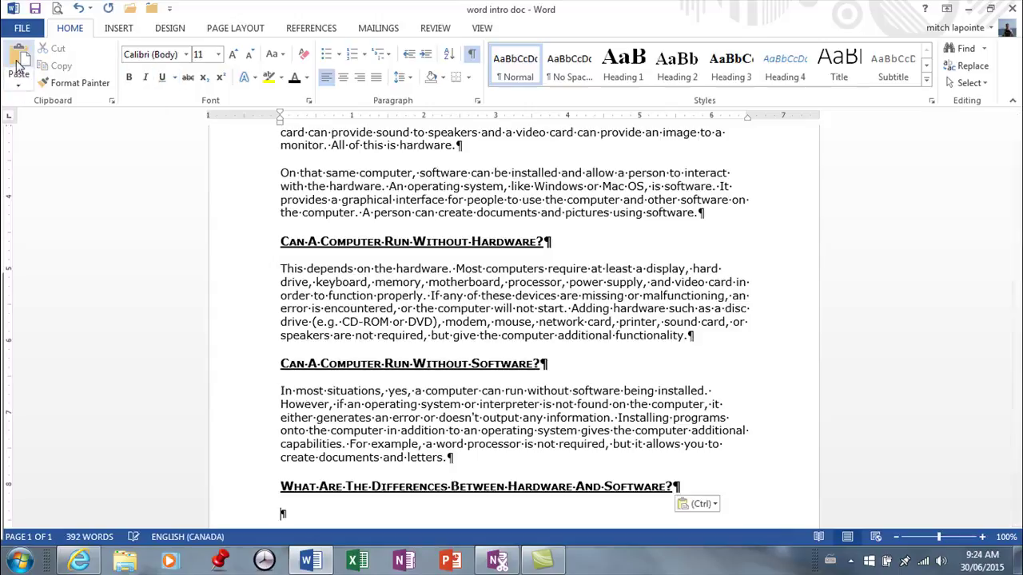
# Apply Keep Source Formatting to the pasted heading and compare the original with its copy.
pyautogui.click(80, 82)
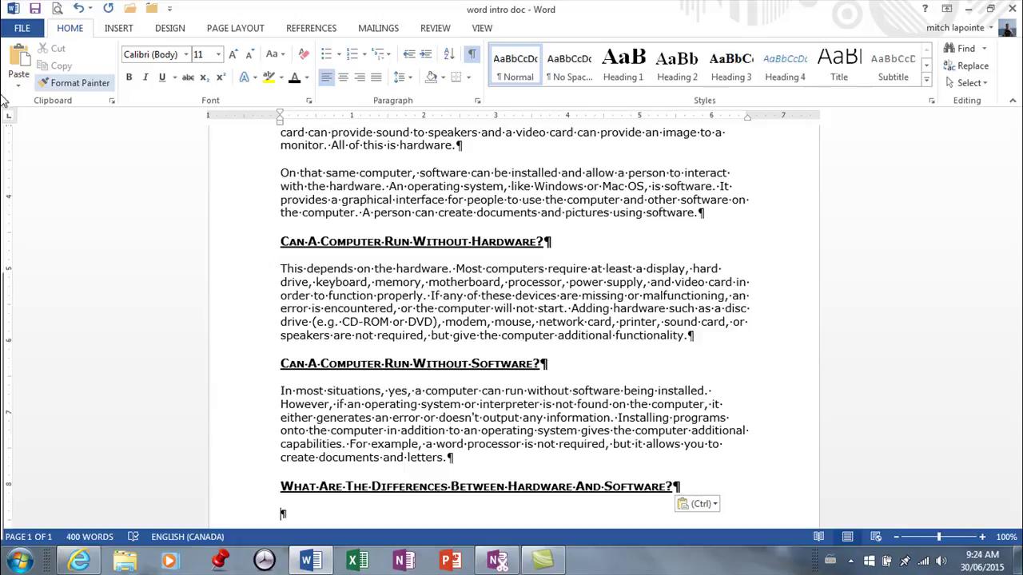
pyautogui.scroll(-1, 26, 93)
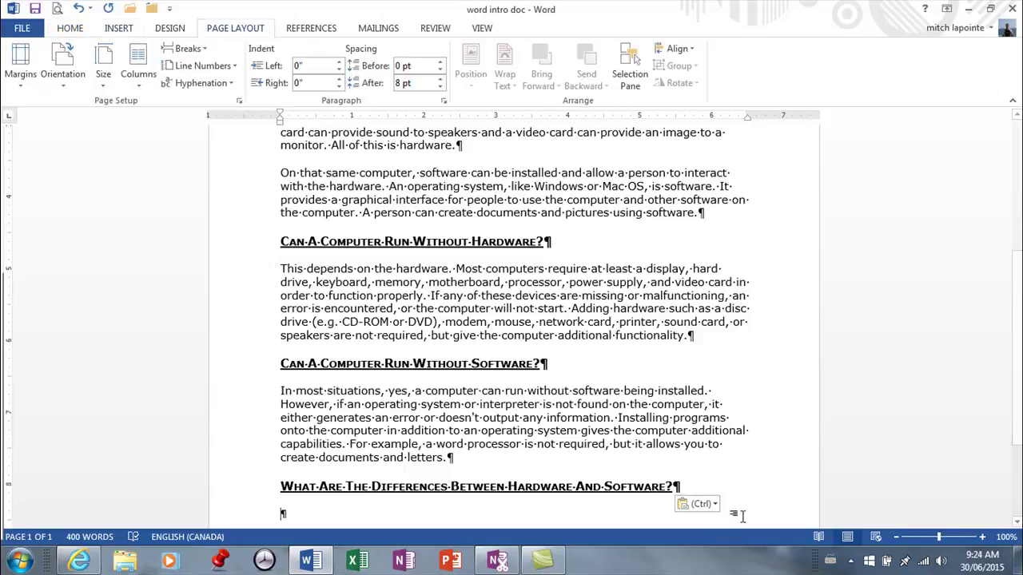
pyautogui.click(713, 505)
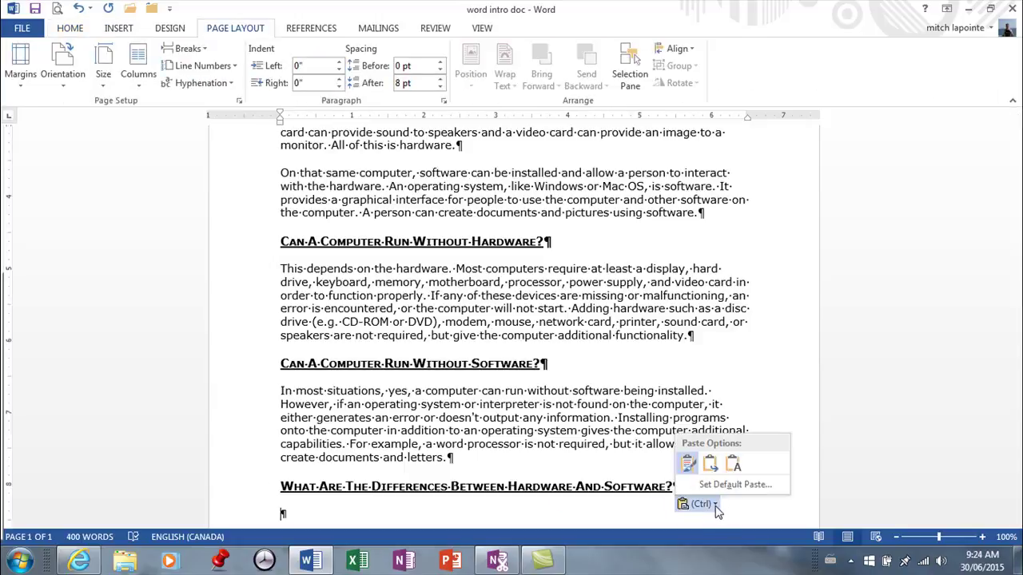
pyautogui.click(689, 465)
pyautogui.scroll(8, 687, 440)
pyautogui.scroll(-8, 687, 440)
pyautogui.scroll(-3, 688, 439)
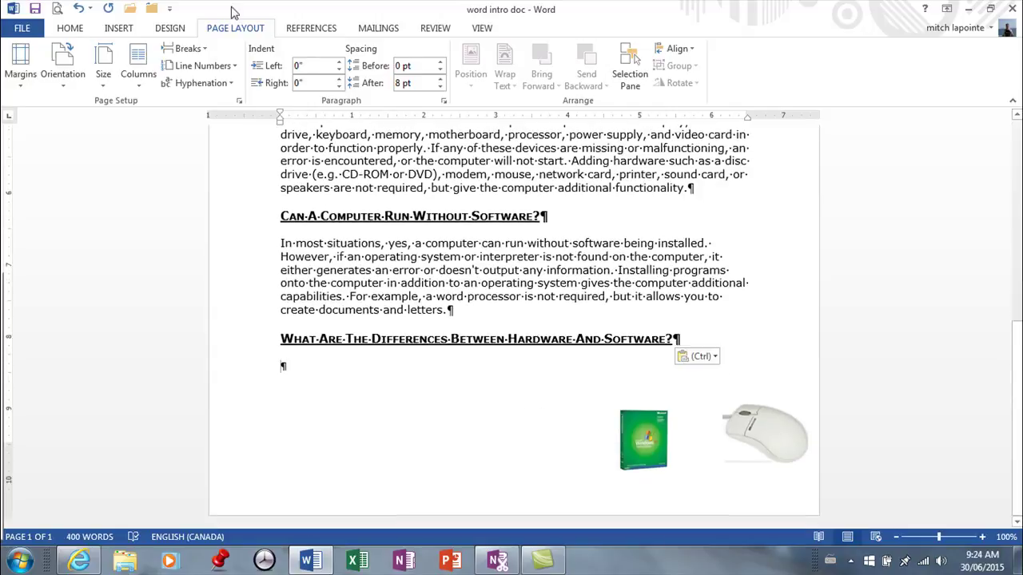
# Undo the pasted copy of the "What Are The Differences Between Hardware And Software?" heading.
pyautogui.click(79, 9)
pyautogui.click(78, 8)
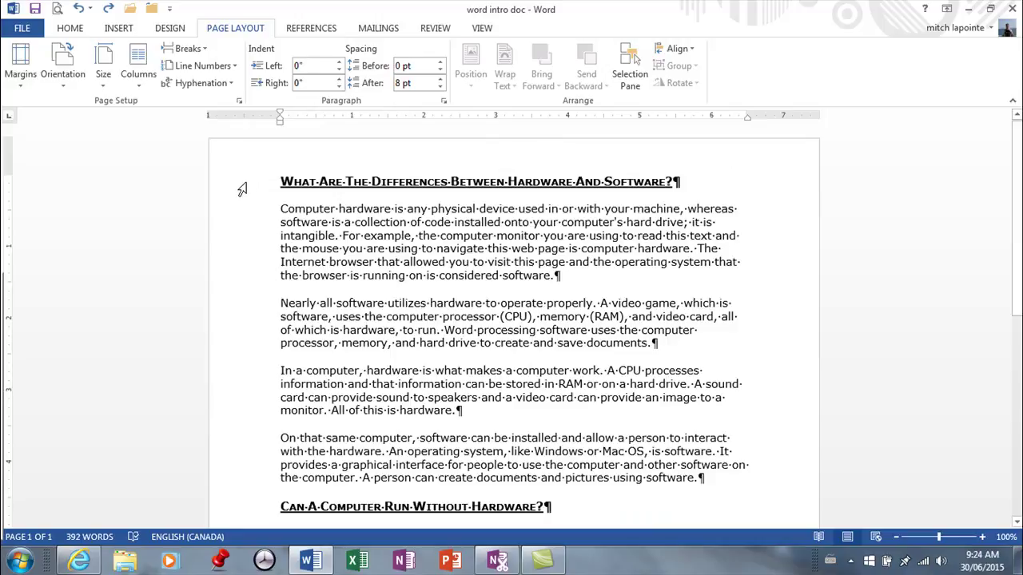
# Place a copy of the document's first heading directly in the empty last paragraph without the clipboard, and open its paste options.
pyautogui.click(239, 186)
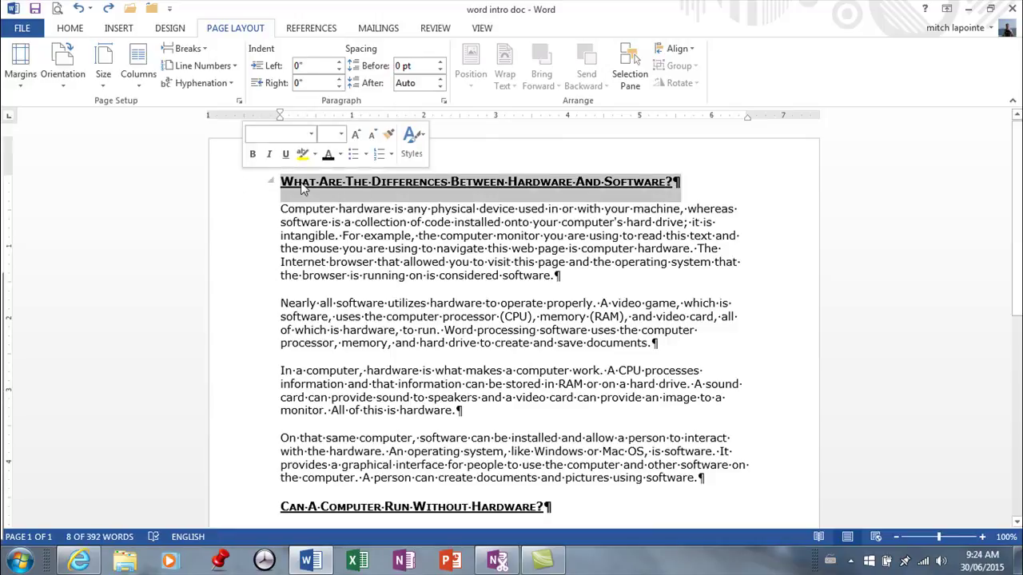
pyautogui.moveTo(302, 187); pyautogui.dragTo(291, 453)
pyautogui.press('ctrl')
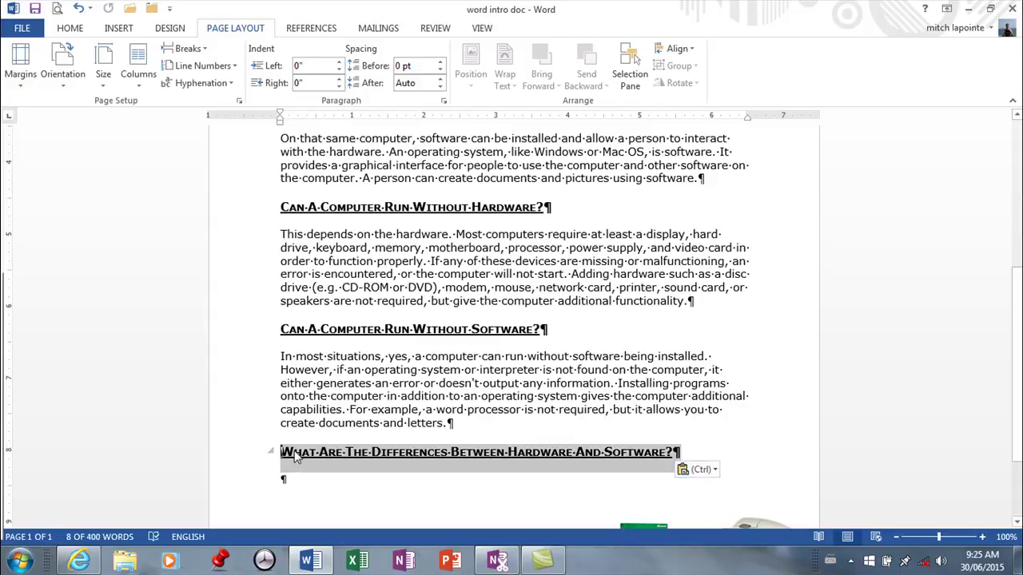
pyautogui.press('ctrl')
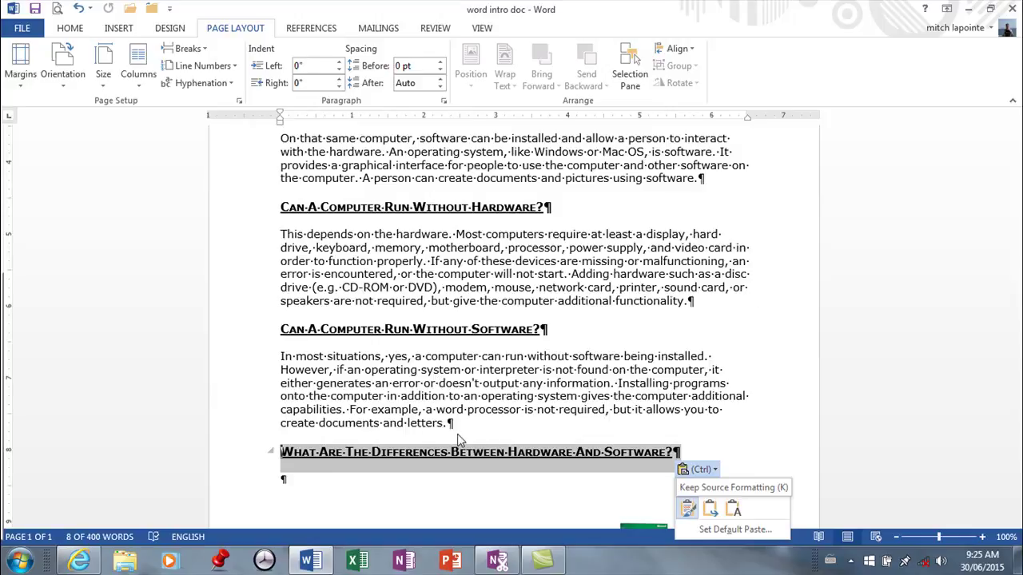
pyautogui.scroll(5, 471, 431)
pyautogui.scroll(3, 520, 358)
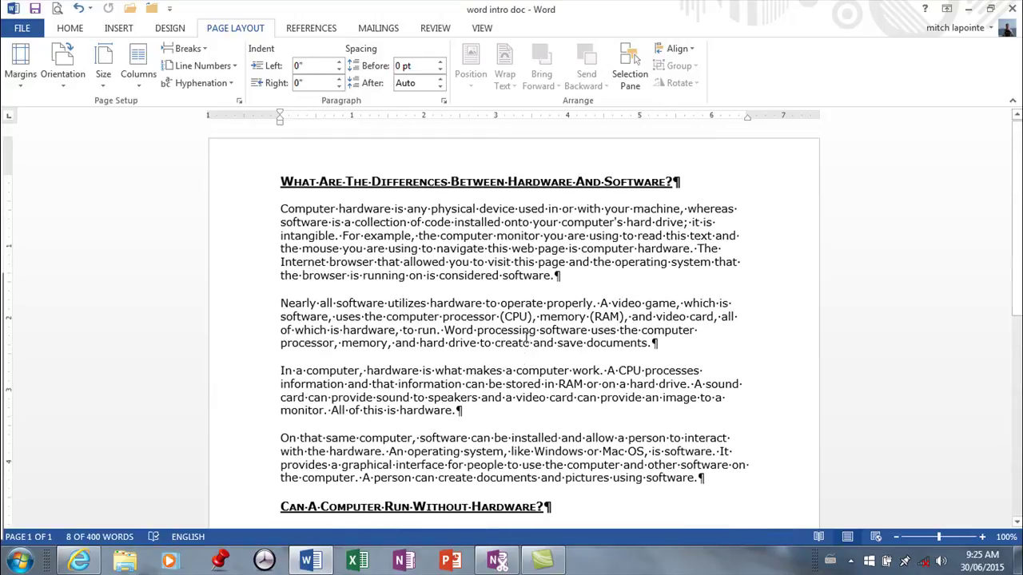
pyautogui.scroll(-10, 542, 339)
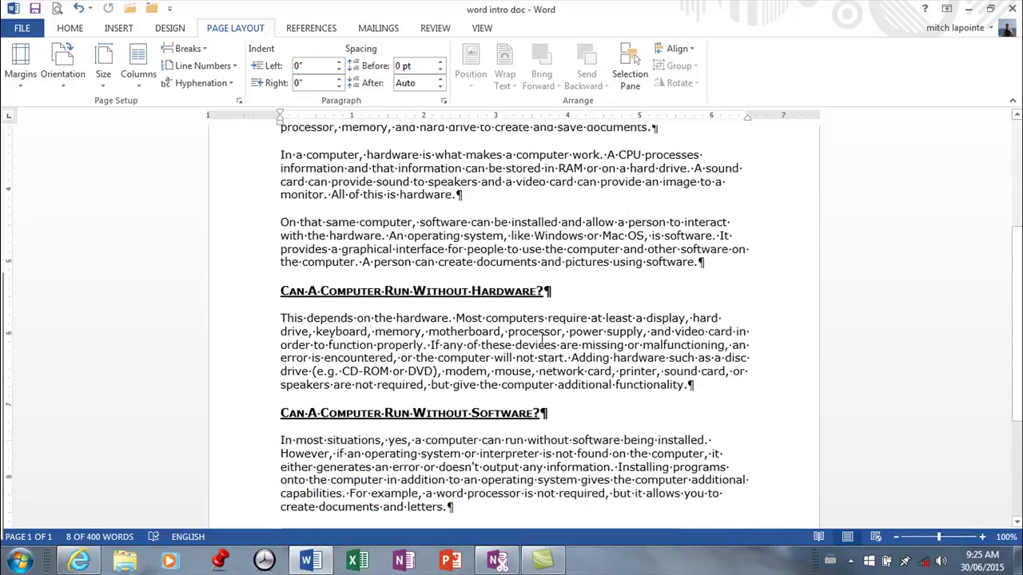